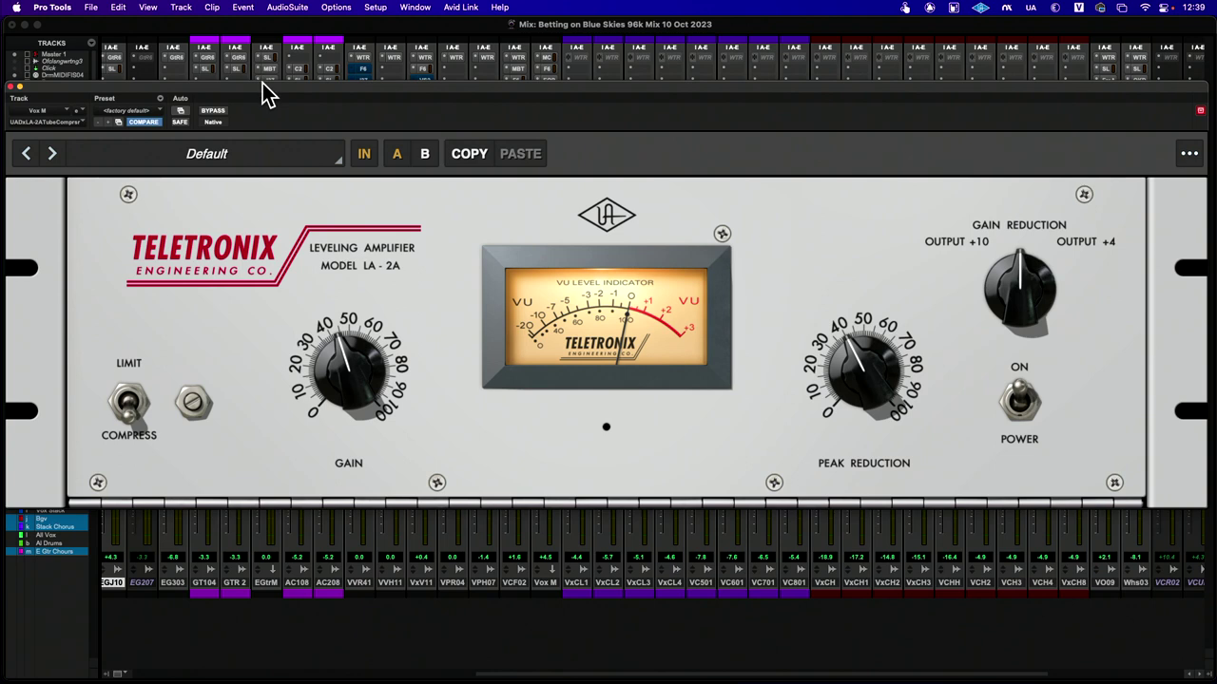
Move the LA-2A window slightly up and try its Limit/Compress switch, leaving it on Compress.
drag(262, 84, 265, 76)
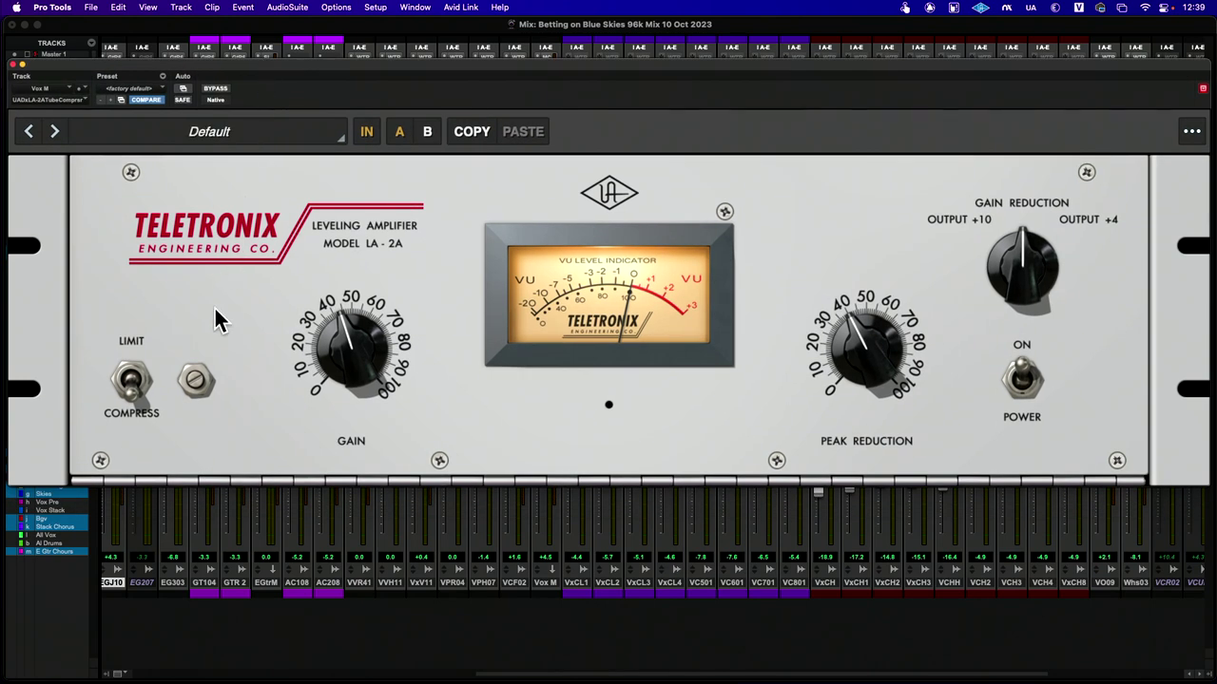
click(136, 397)
click(126, 360)
click(135, 348)
Set the LA-2A's Peak Reduction to about 25 and its Gain to about 43.
drag(865, 337, 838, 349)
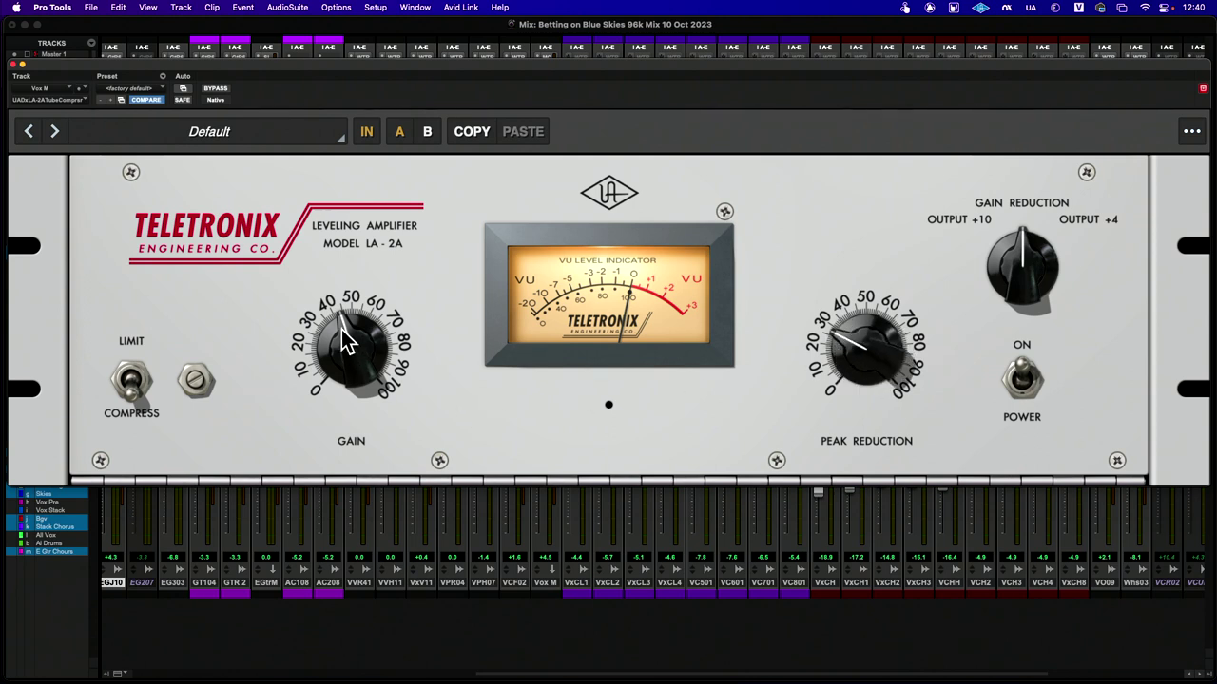
mouse_move(347, 340)
mouse_down()
mouse_move(335, 324)
mouse_move(326, 358)
mouse_move(338, 360)
mouse_move(333, 325)
mouse_up()
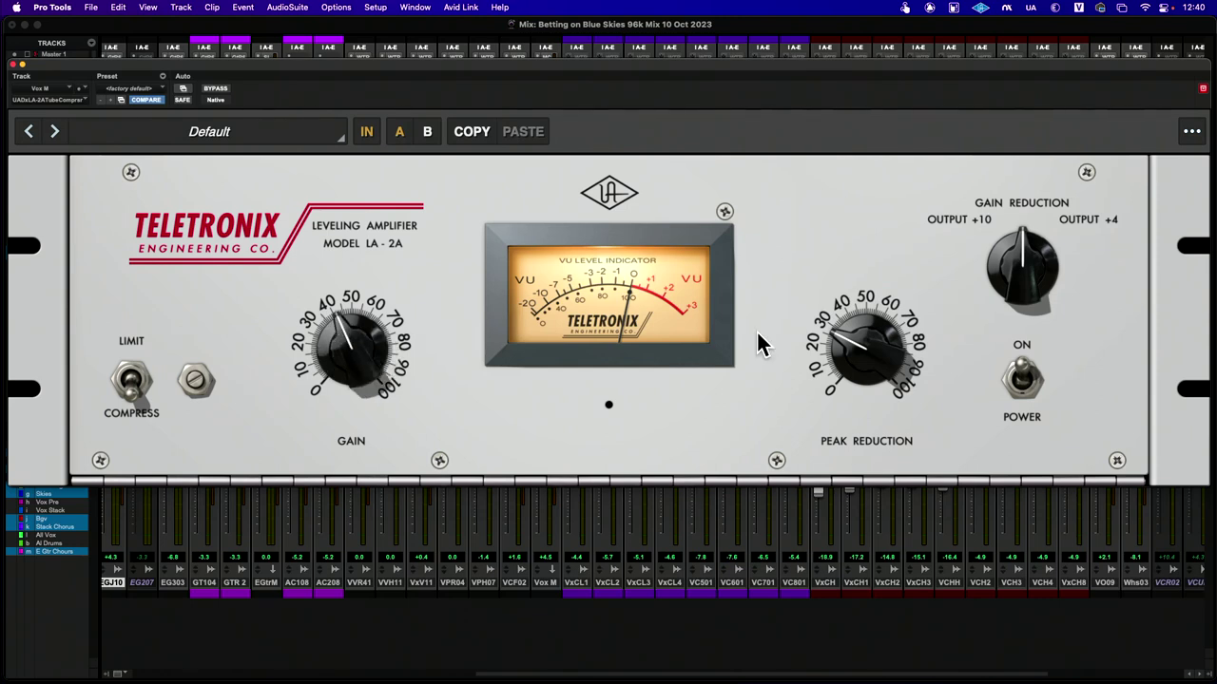
mouse_move(860, 350)
mouse_down()
mouse_move(839, 325)
mouse_move(828, 348)
mouse_move(826, 306)
mouse_move(852, 329)
mouse_move(827, 354)
mouse_move(833, 331)
mouse_up()
Bypass the LA-2A on Vox M during playback and re-enable it to compare the vocal with and without compression.
mouse_move(554, 61)
mouse_down()
mouse_move(561, 76)
mouse_move(555, 67)
mouse_up()
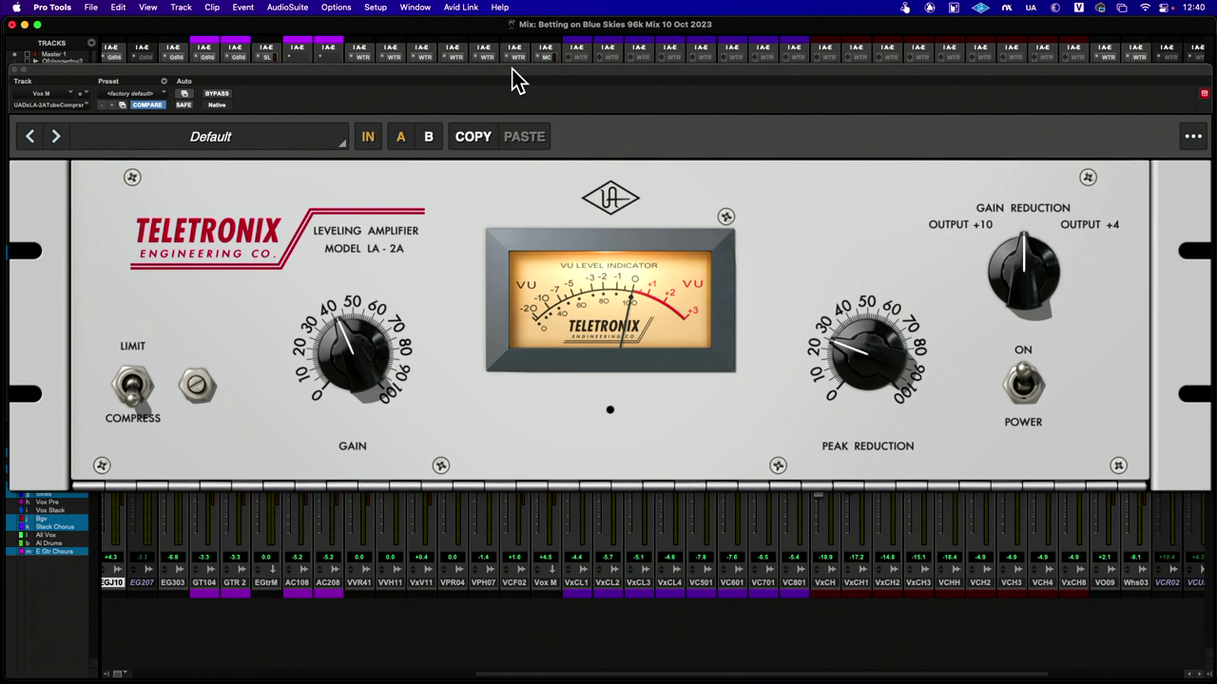
click(217, 95)
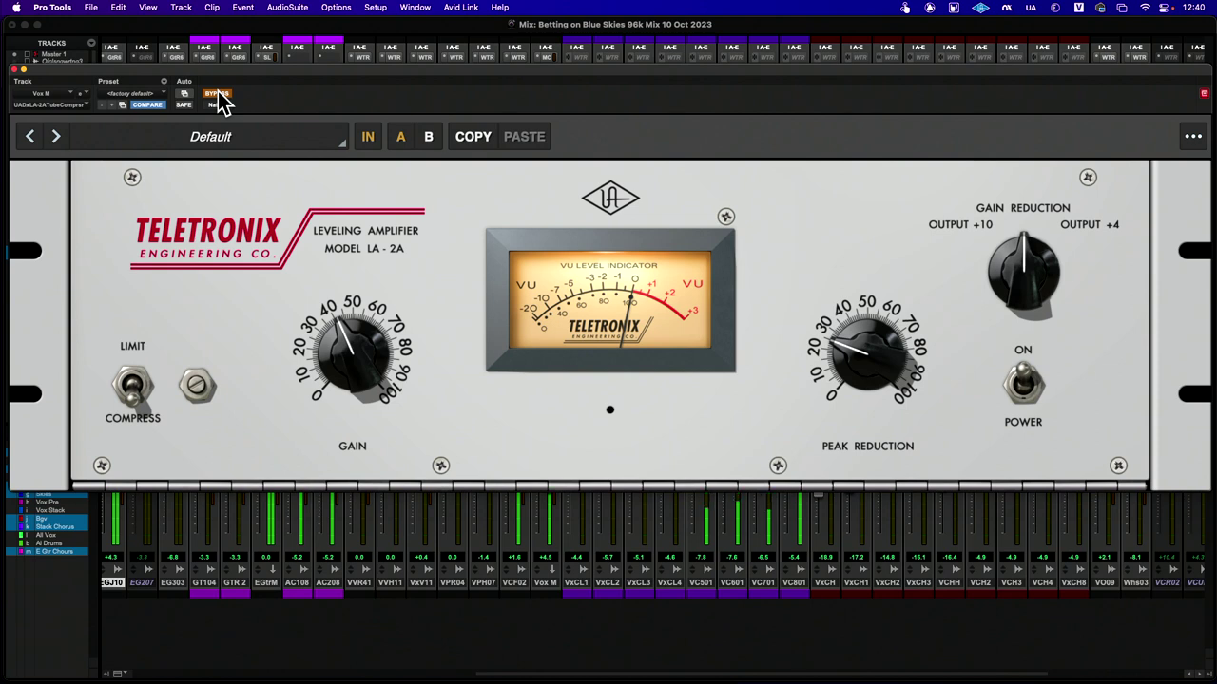
click(218, 94)
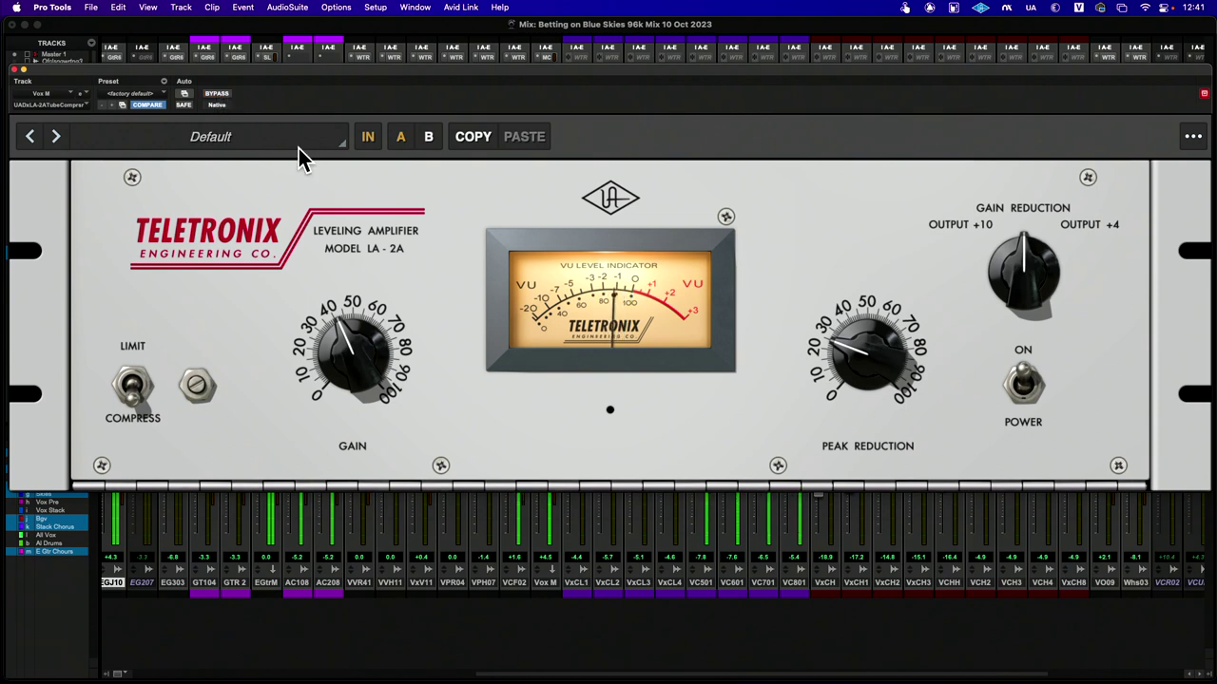
Raise the LA-2A's Peak Reduction to about 34 and set its Gain to about 45 while the song plays.
mouse_move(354, 365)
mouse_down()
mouse_move(342, 373)
mouse_move(346, 344)
mouse_up()
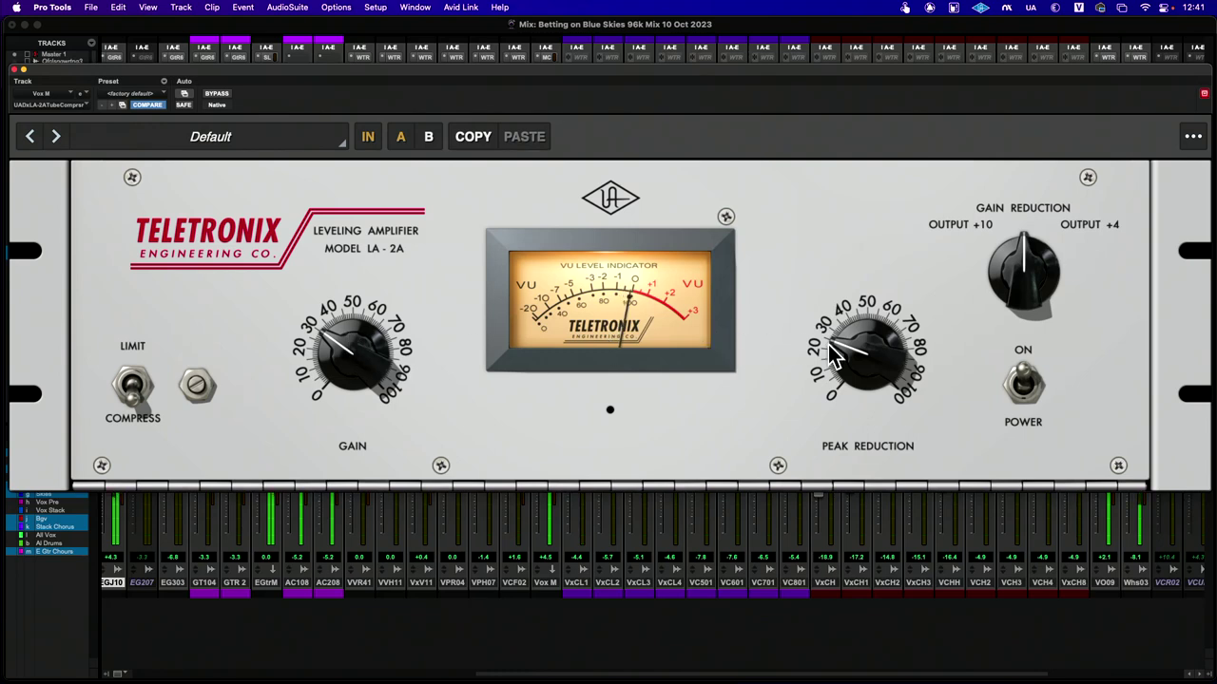
drag(828, 344, 851, 349)
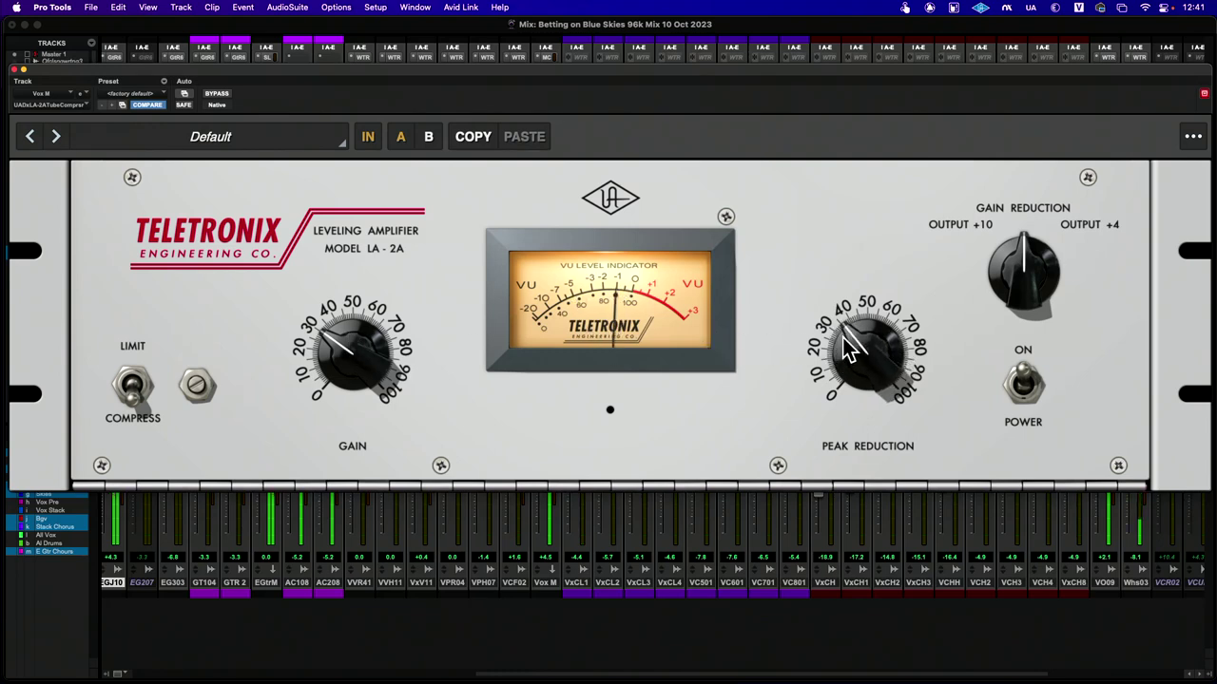
drag(373, 344, 358, 344)
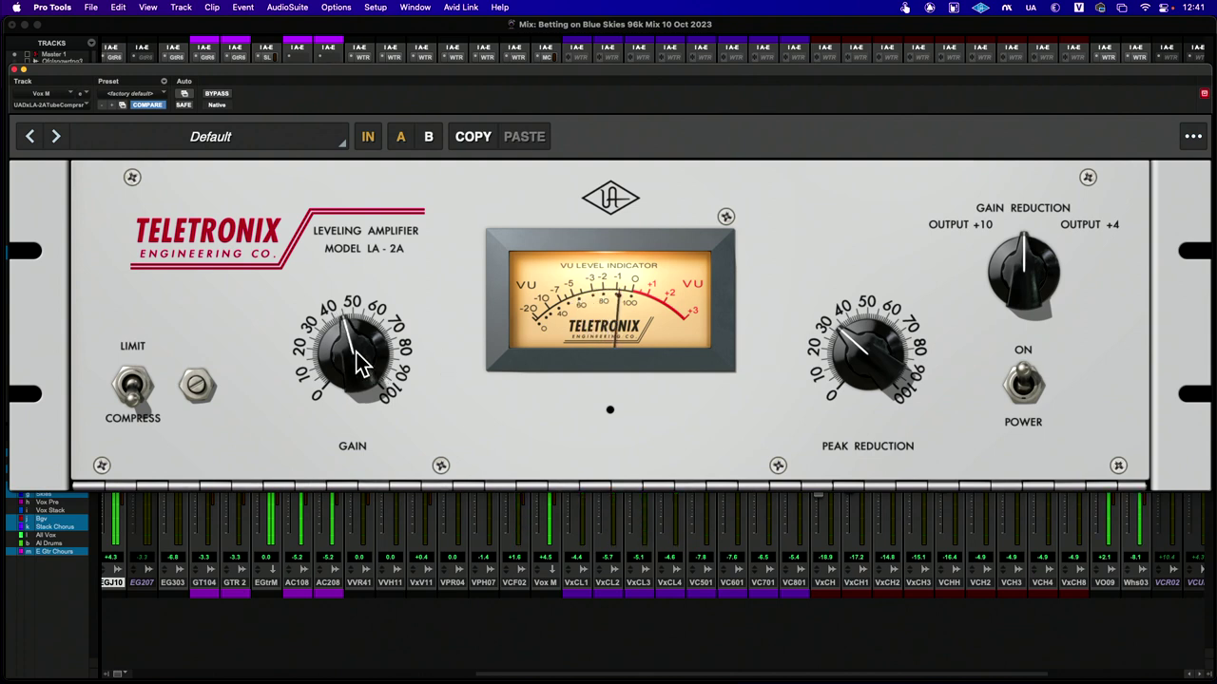
scroll(361, 363, down, 1)
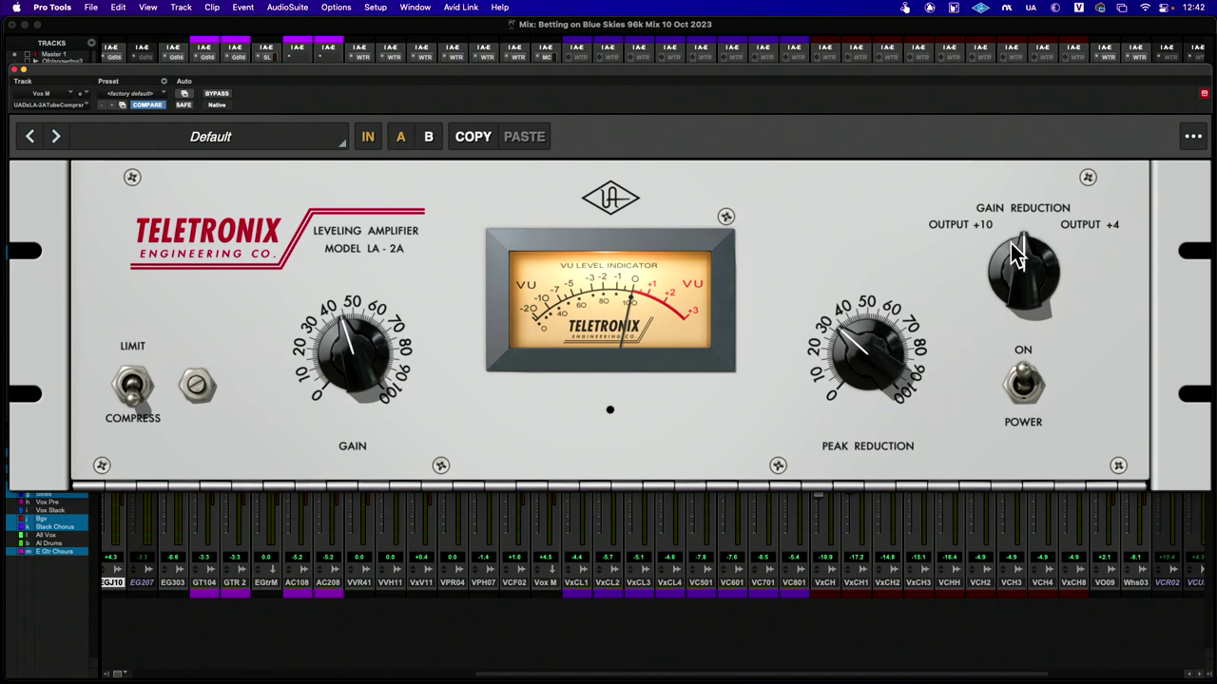
Turn the LA-2A's Peak Reduction and Gain all the way down to 0.
drag(1015, 252, 1016, 207)
drag(848, 339, 849, 344)
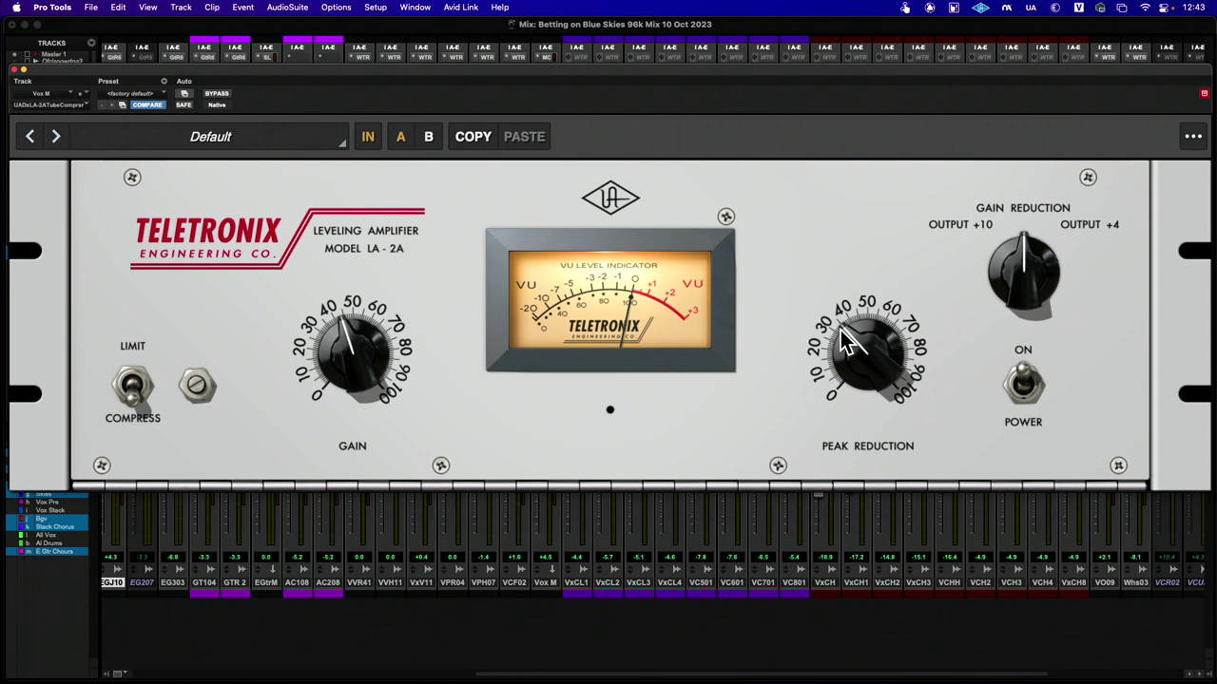
drag(845, 345, 847, 427)
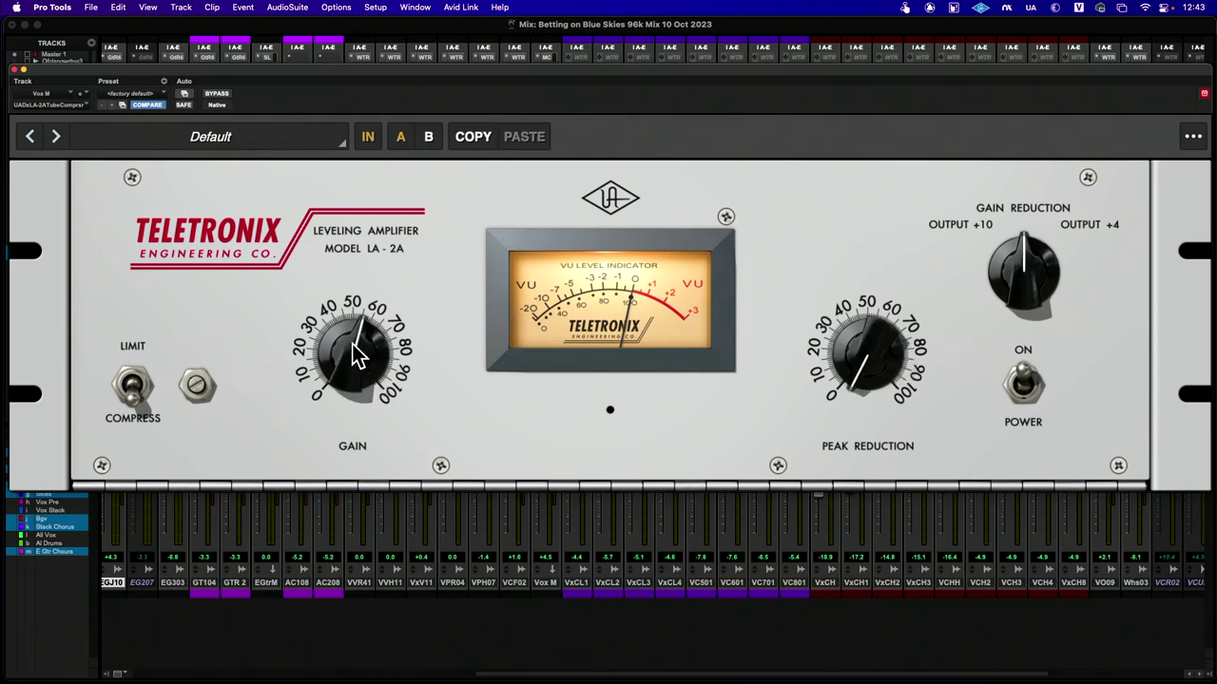
drag(352, 344, 331, 370)
drag(332, 380, 323, 456)
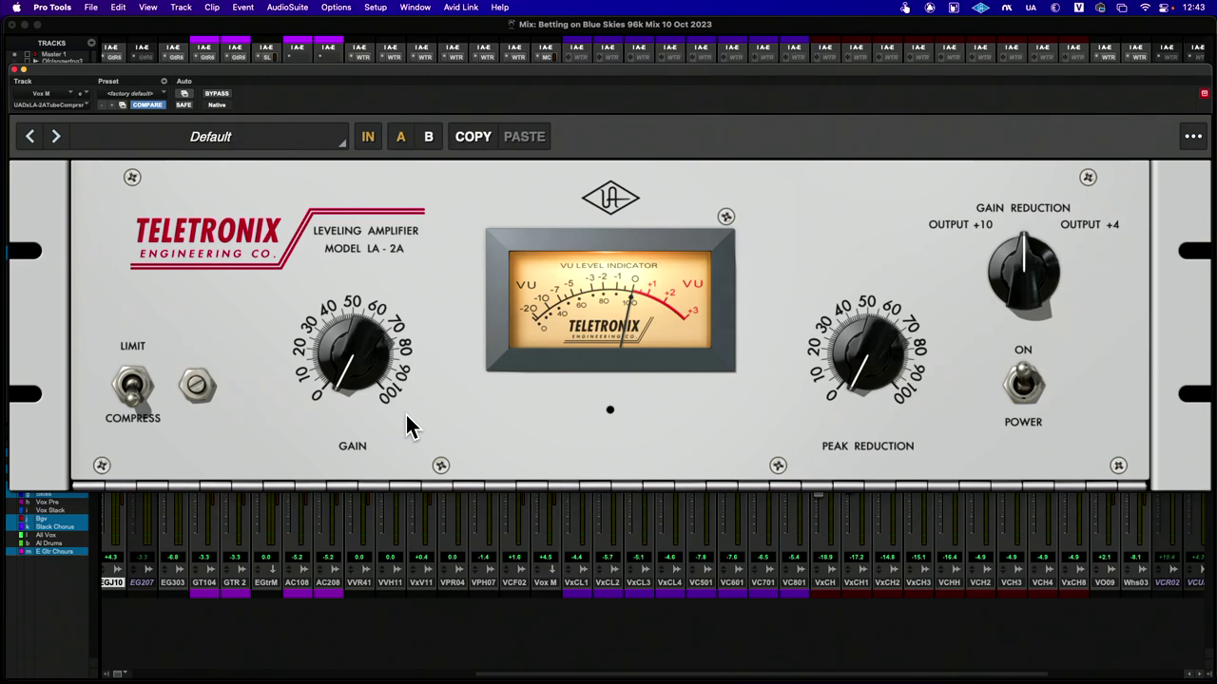
Play the song and set the LA-2A's Gain to about 35 and its Peak Reduction to about 25 by ear.
key(space)
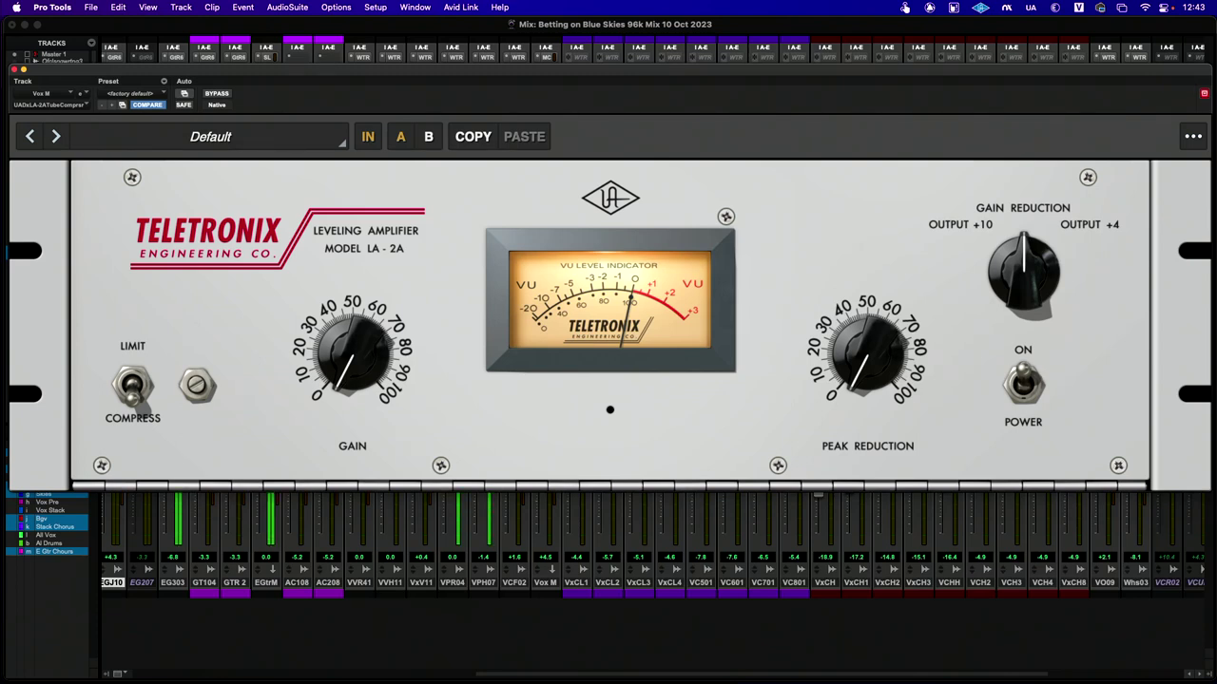
drag(344, 364, 342, 328)
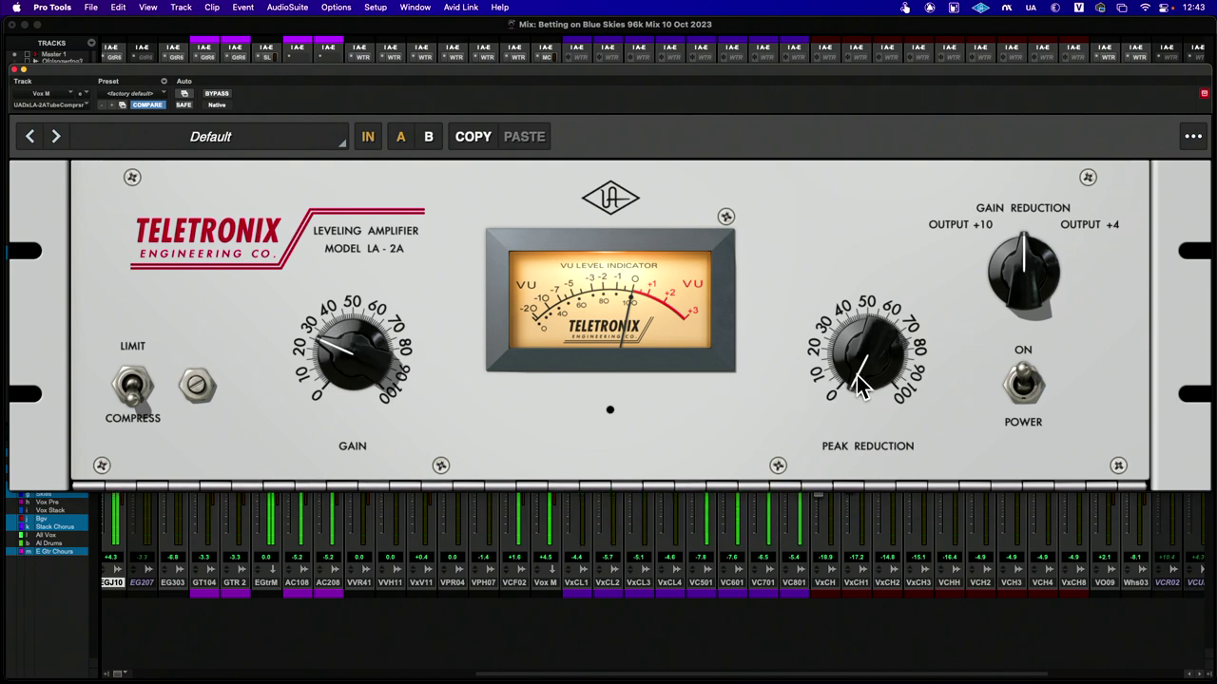
drag(848, 364, 845, 326)
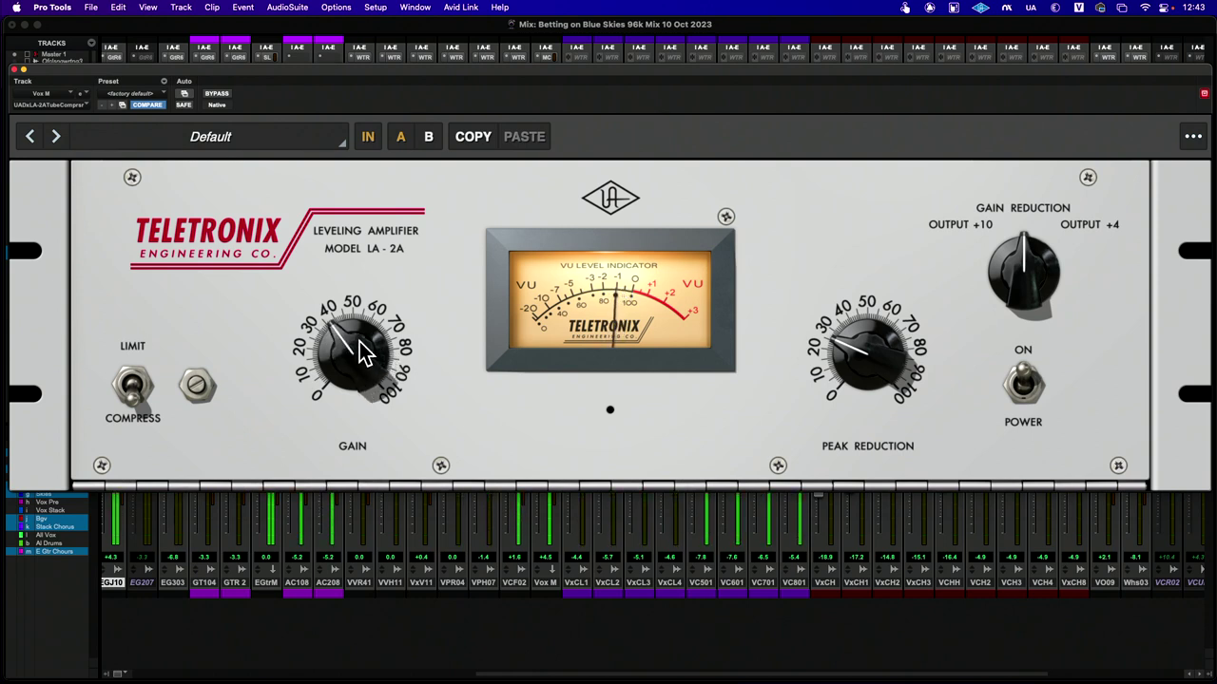
drag(359, 341, 358, 342)
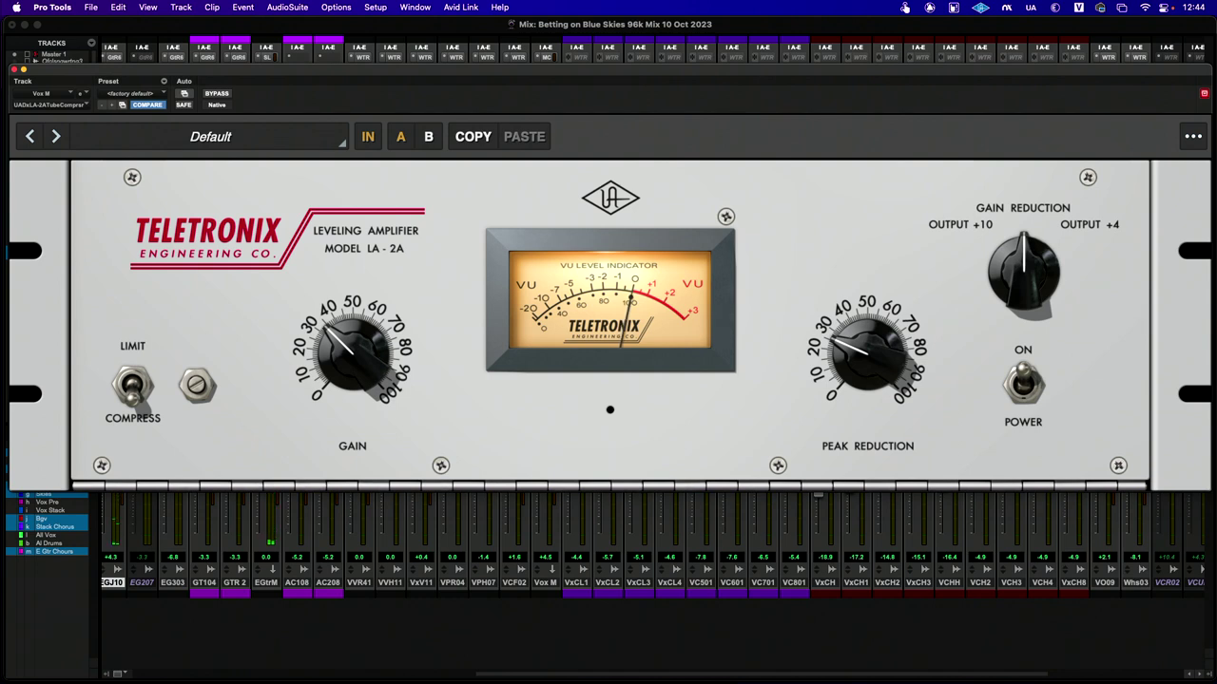
Close the LA-2A window and play the mix with the Vox M channel selected in the mixer.
click(19, 72)
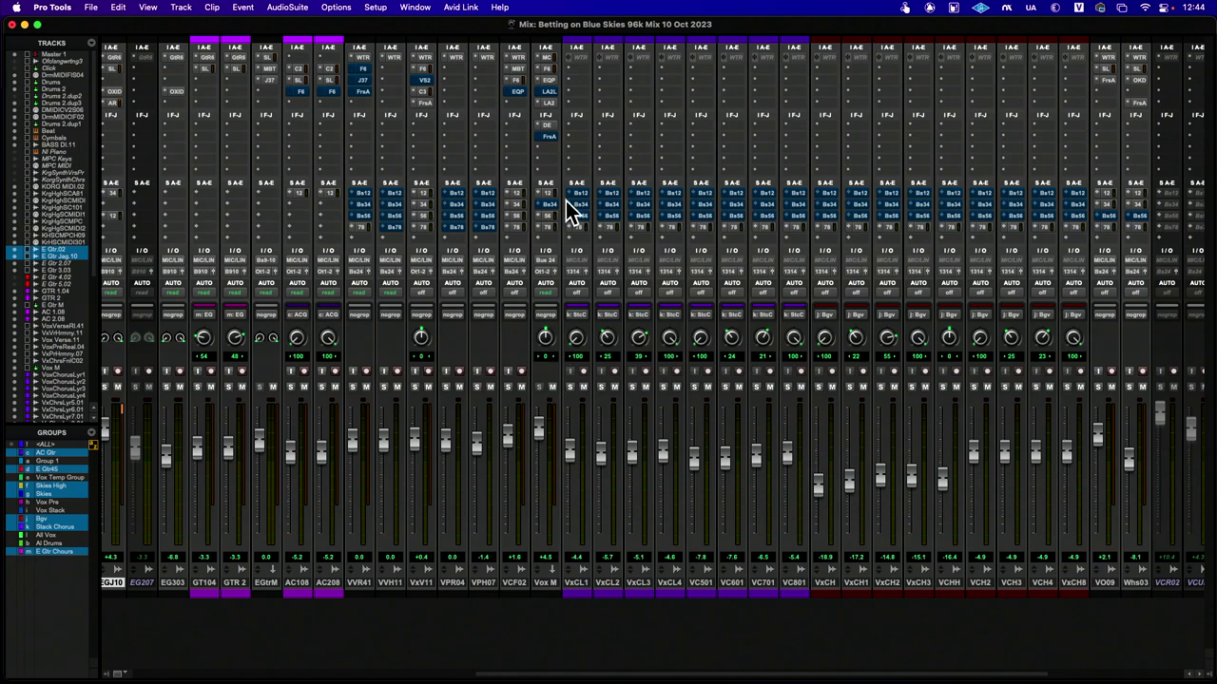
click(549, 102)
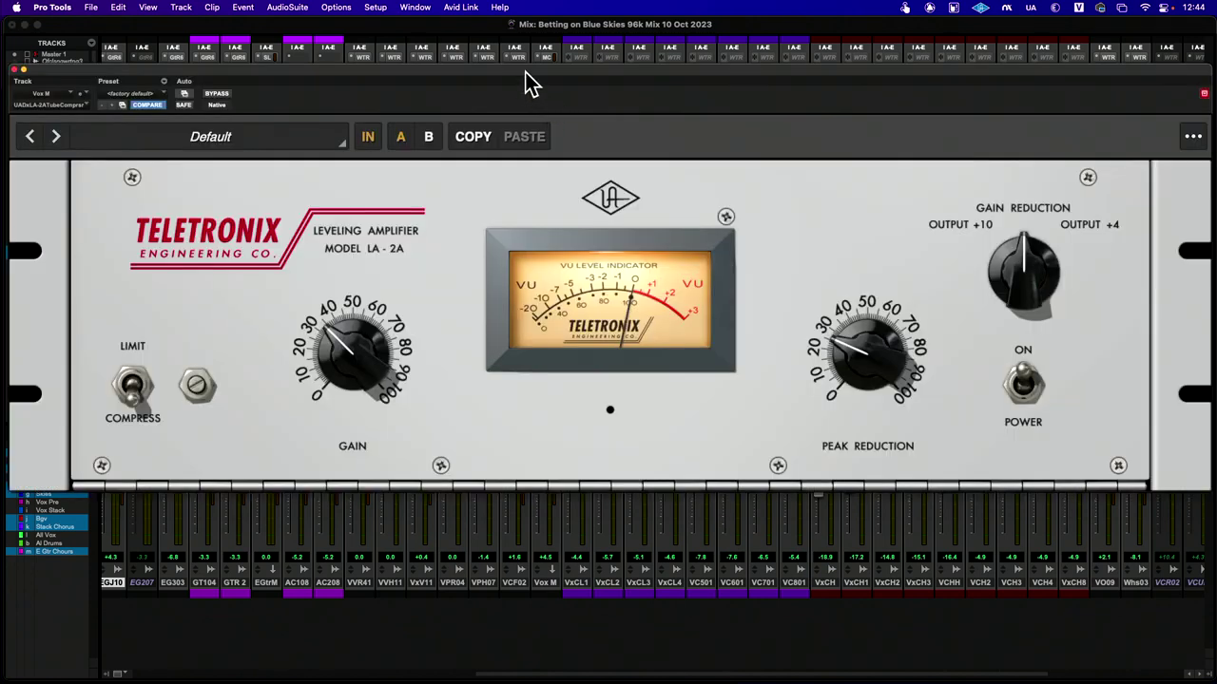
click(19, 73)
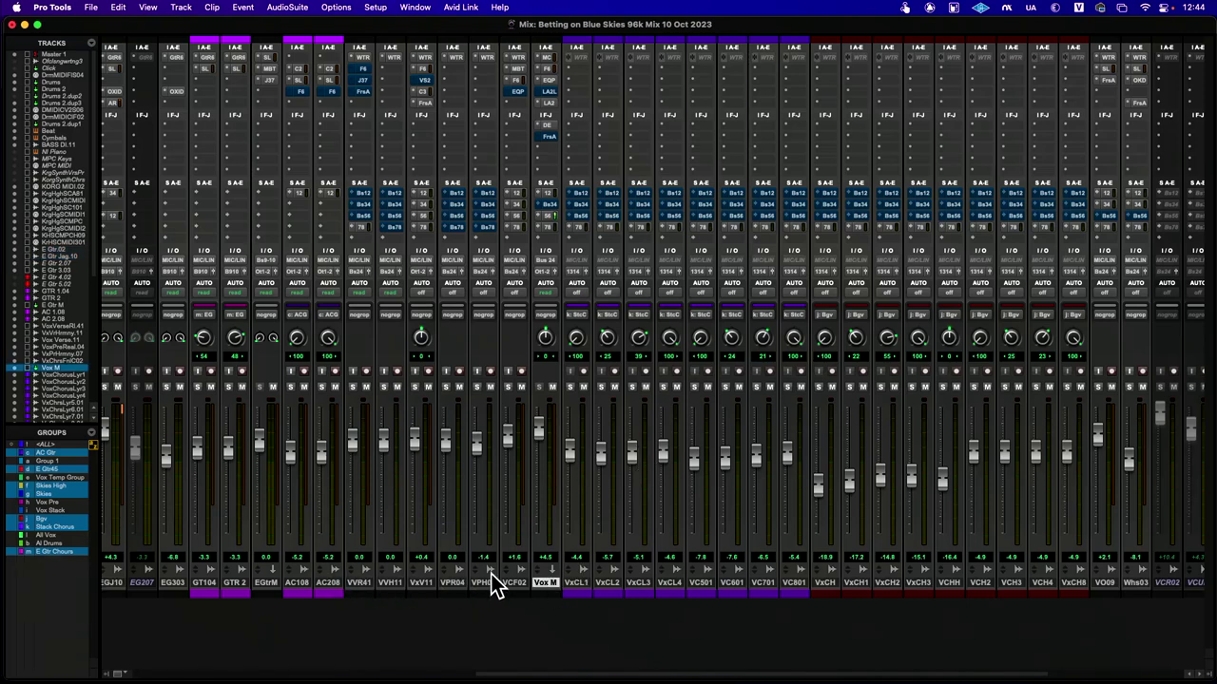
key(space)
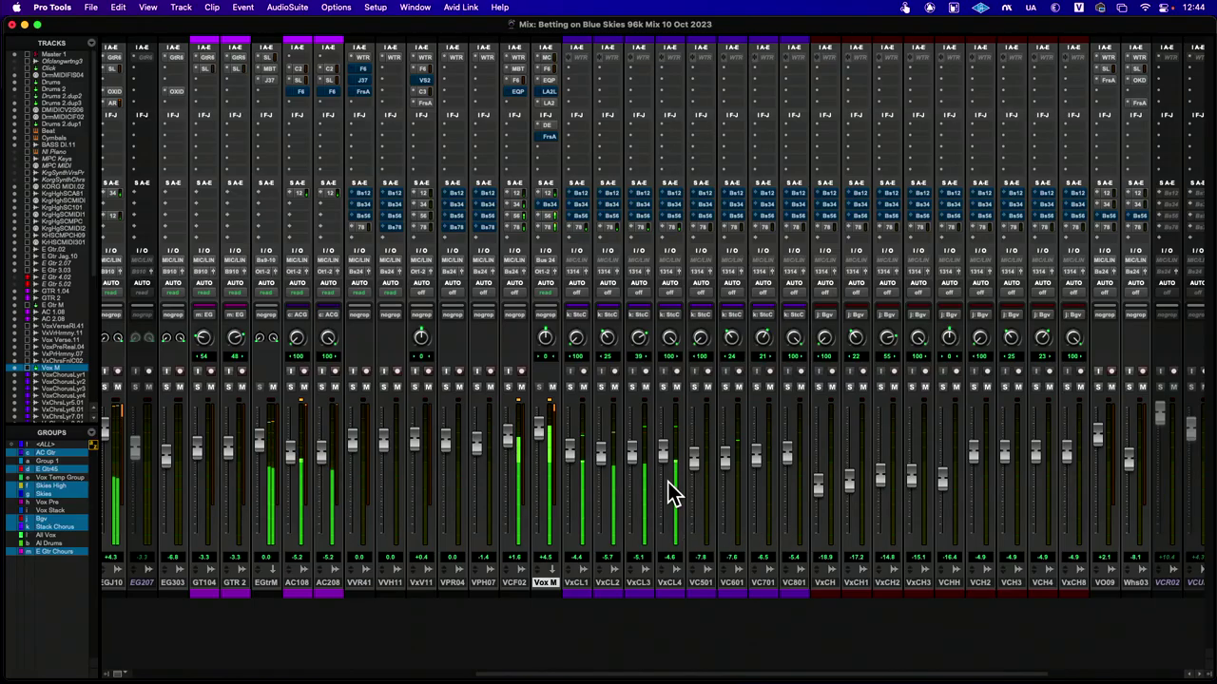
Review the chorus vocal tracks in the Edit window during playback, and reopen the LA-2A on Vox M from the mixer.
key(super+equal)
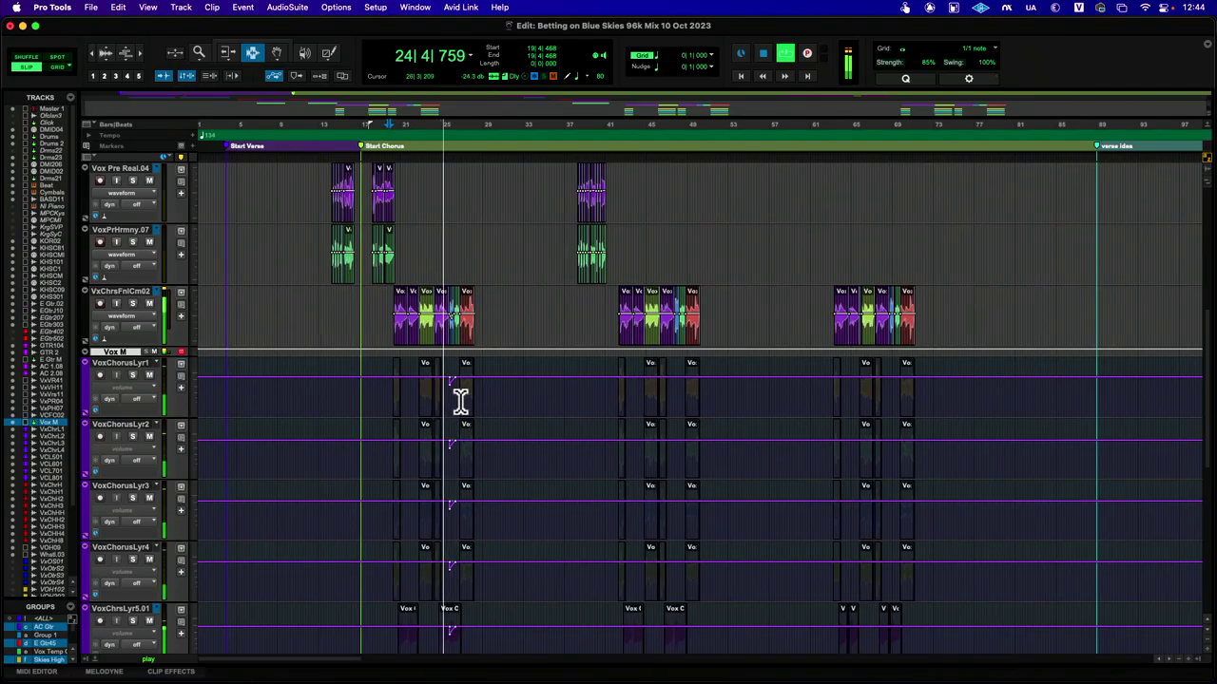
scroll(461, 401, up, 3)
scroll(461, 401, down, 10)
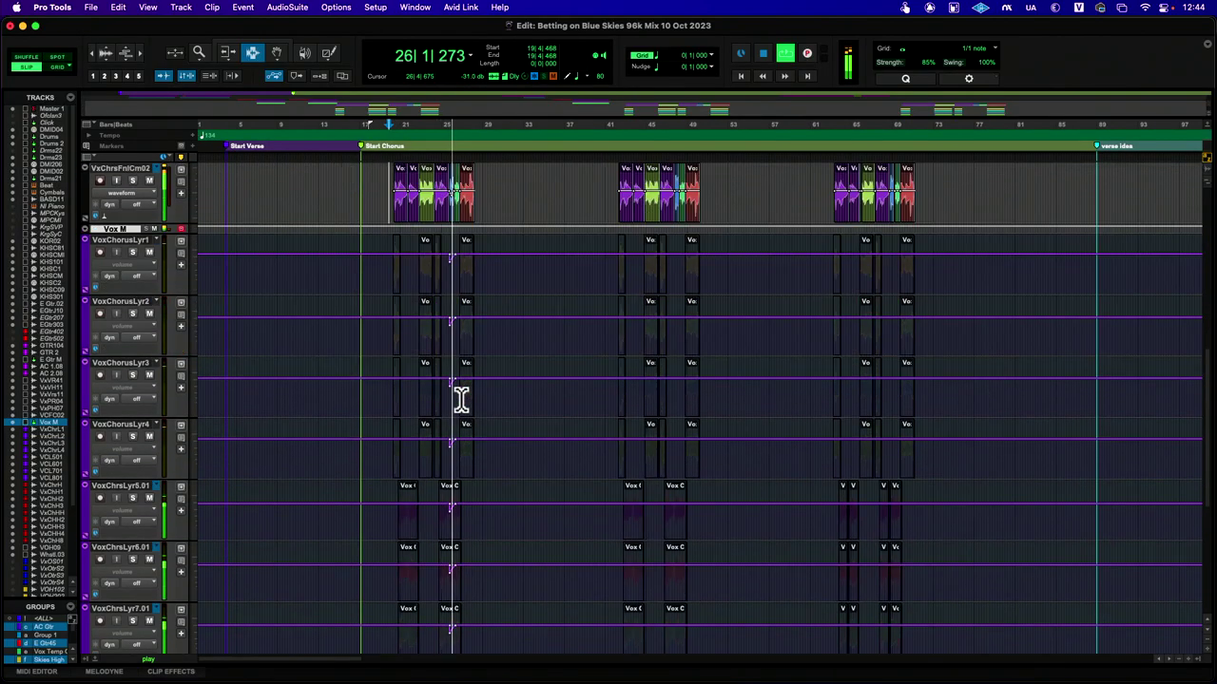
scroll(461, 399, up, 5)
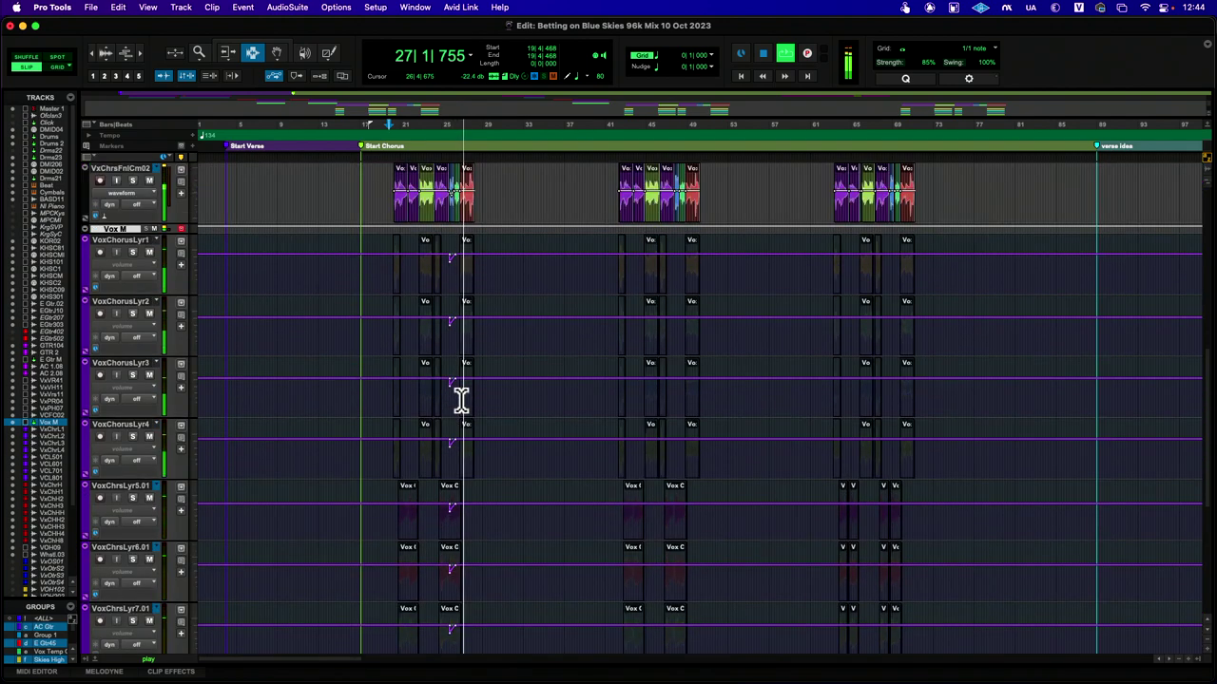
key(super+equal)
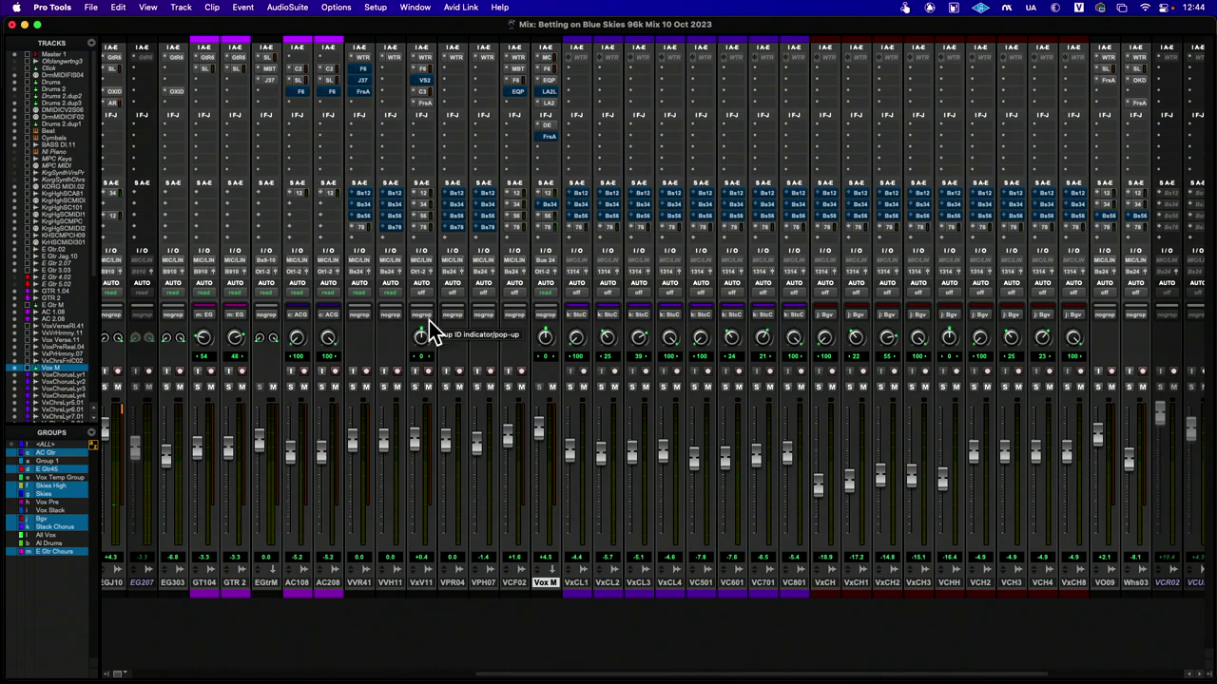
click(553, 102)
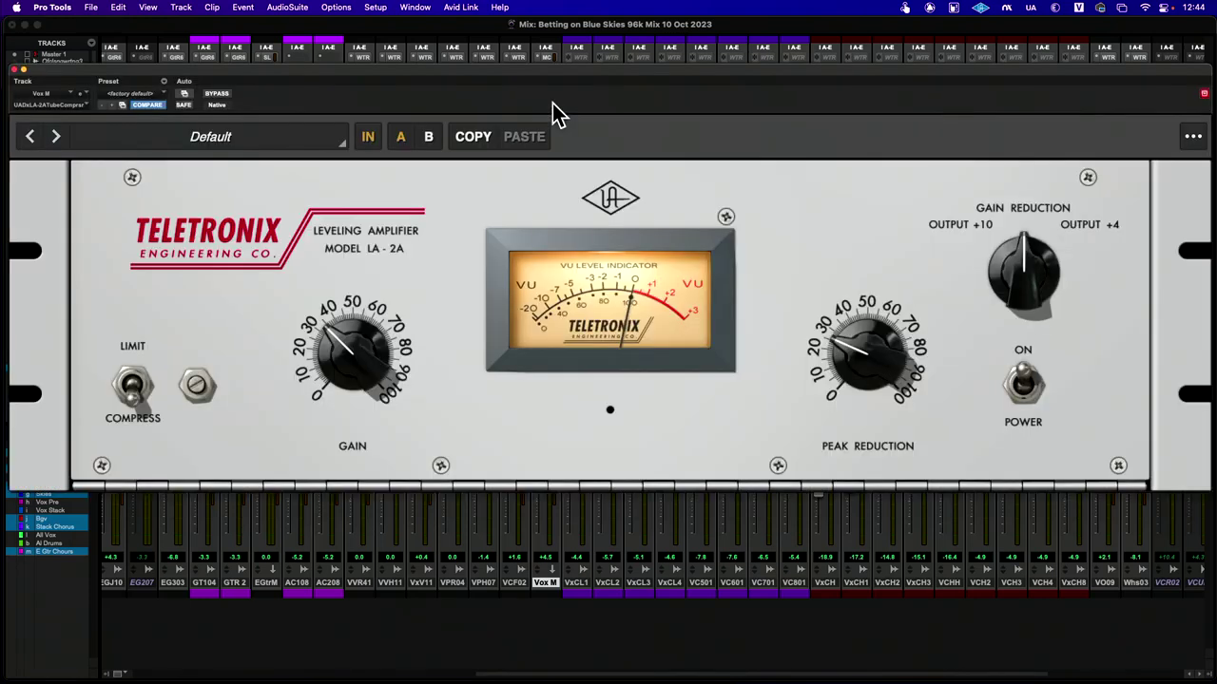